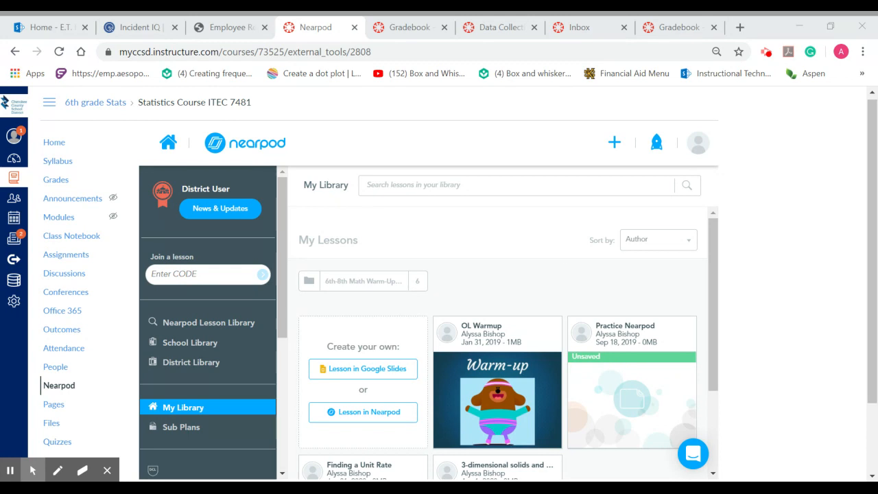
Step: Create a new lesson in Nearpod and upload the box and whisker plots presentation from the computer
mouse_move(512, 334)
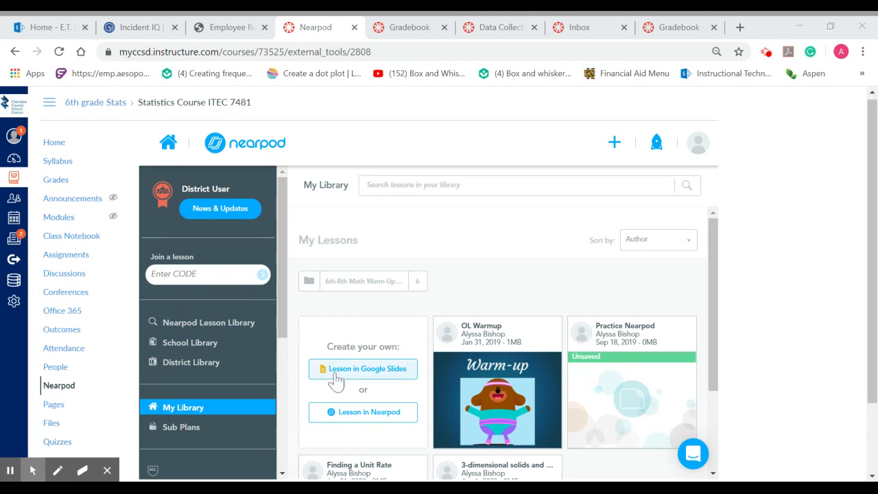
click(371, 416)
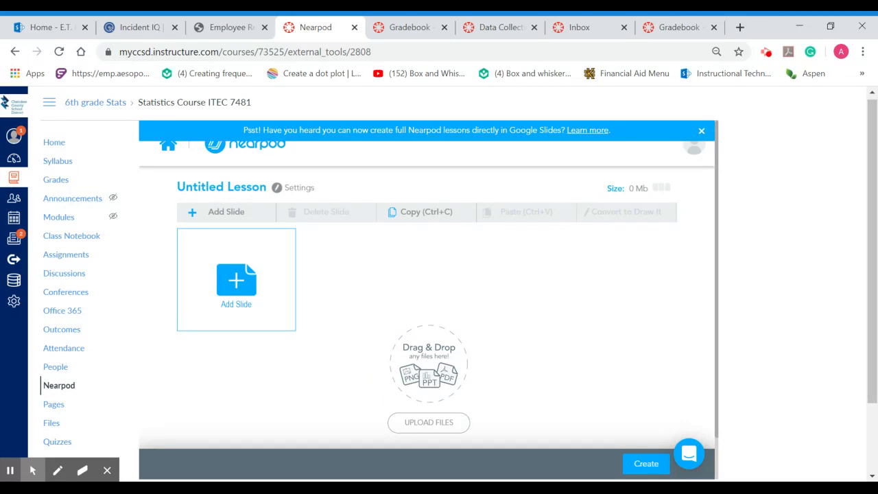
click(424, 422)
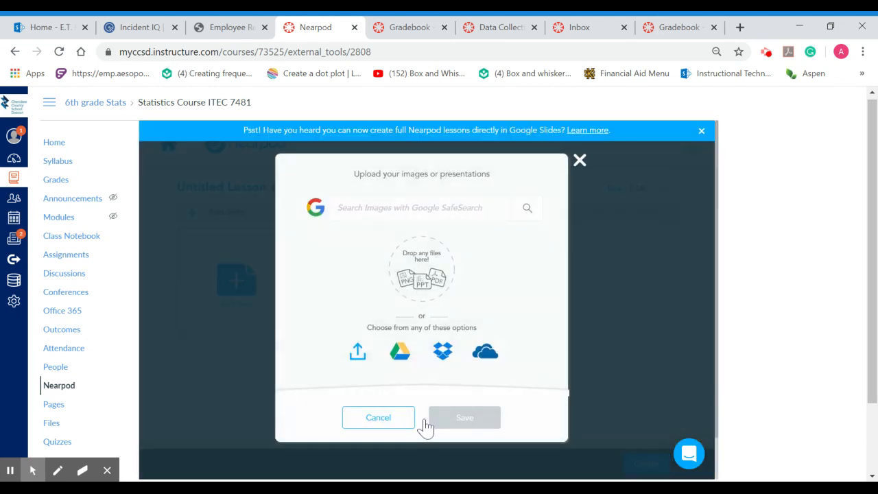
click(358, 356)
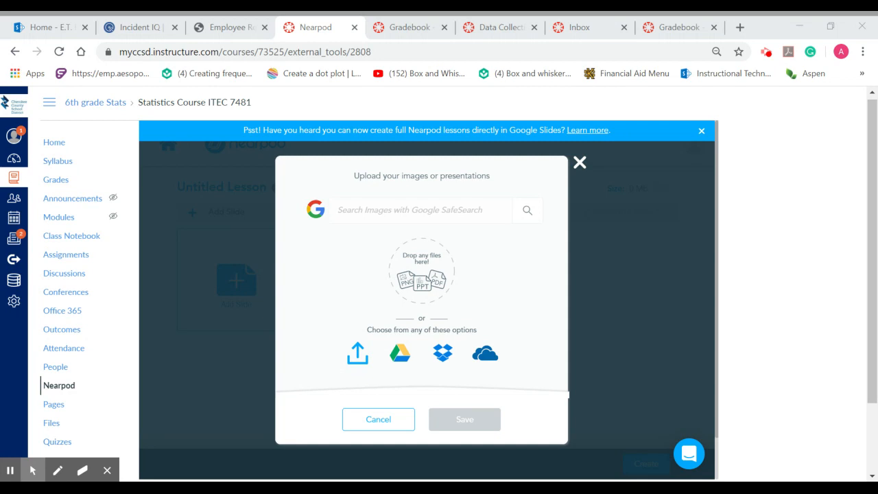
key(Return)
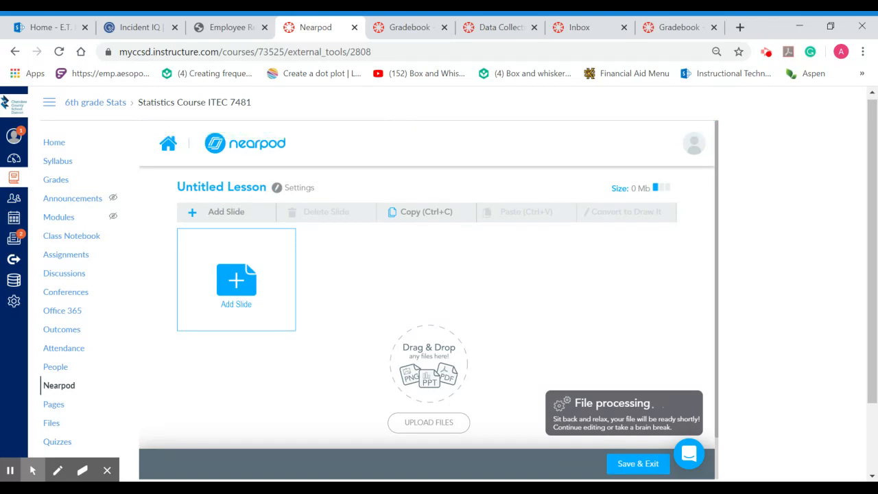
Step: Look over the uploaded slides and browse all content types offered for a new slide
click(225, 288)
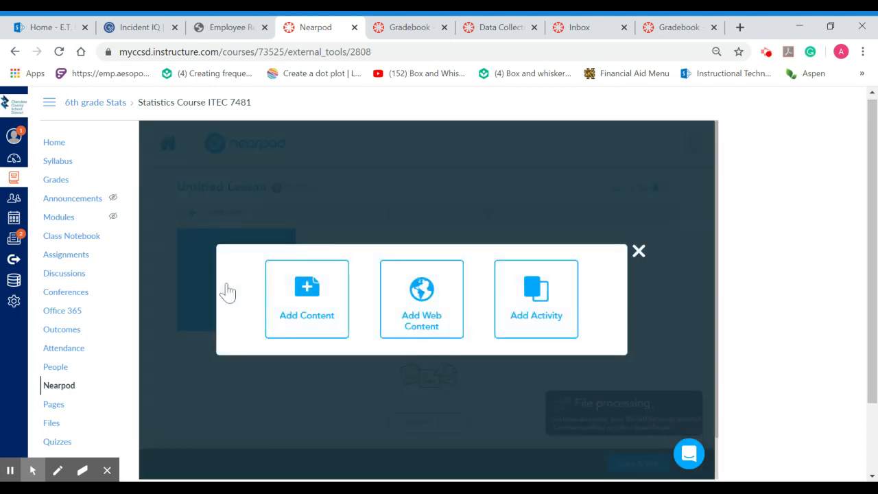
click(329, 295)
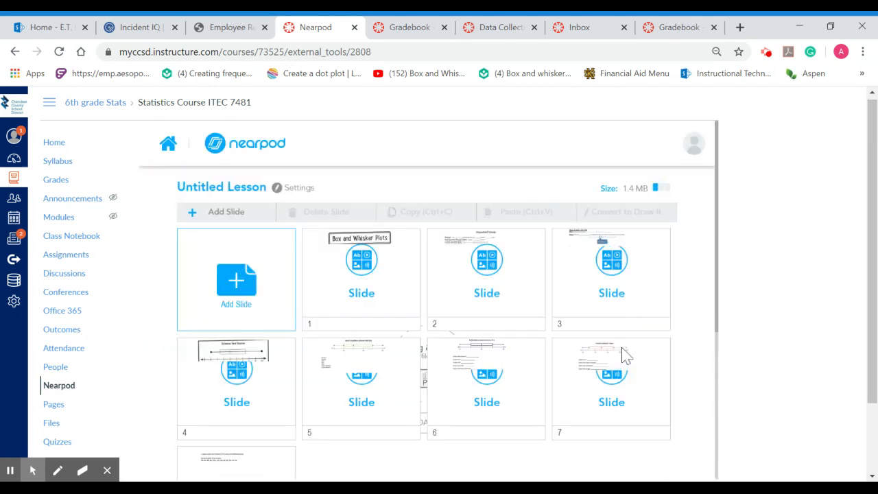
scroll(691, 316, down, 2)
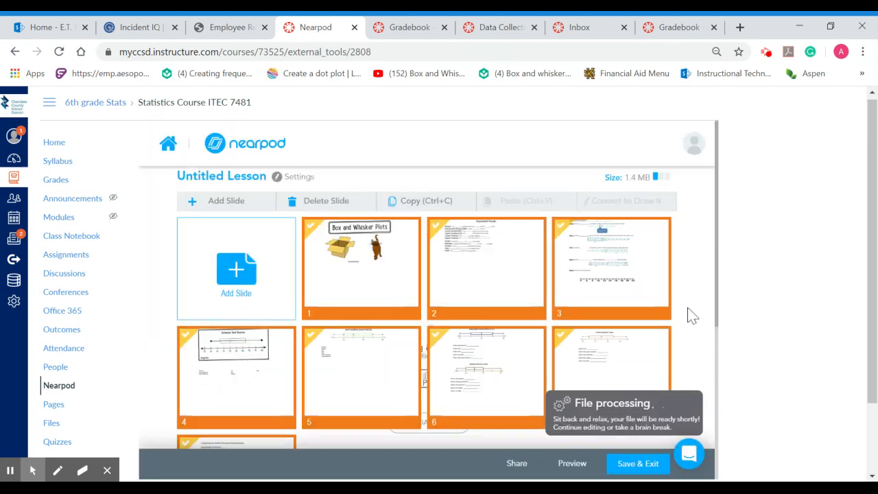
scroll(692, 315, up, 2)
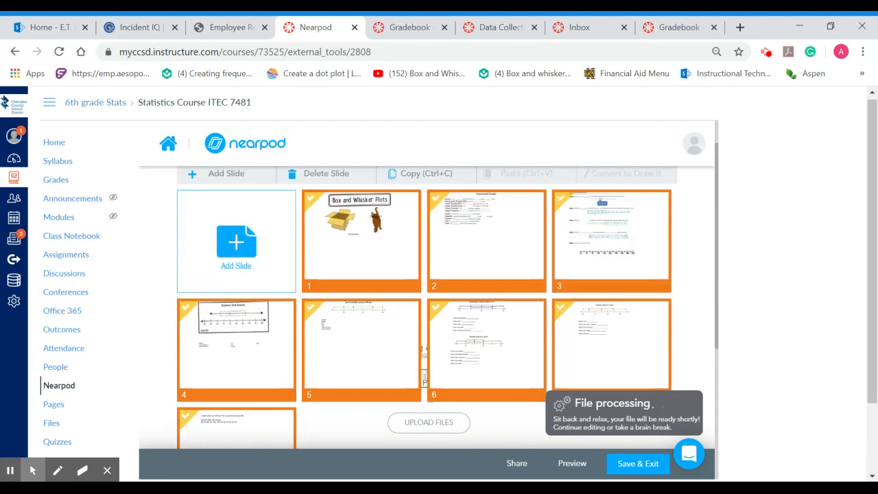
click(245, 249)
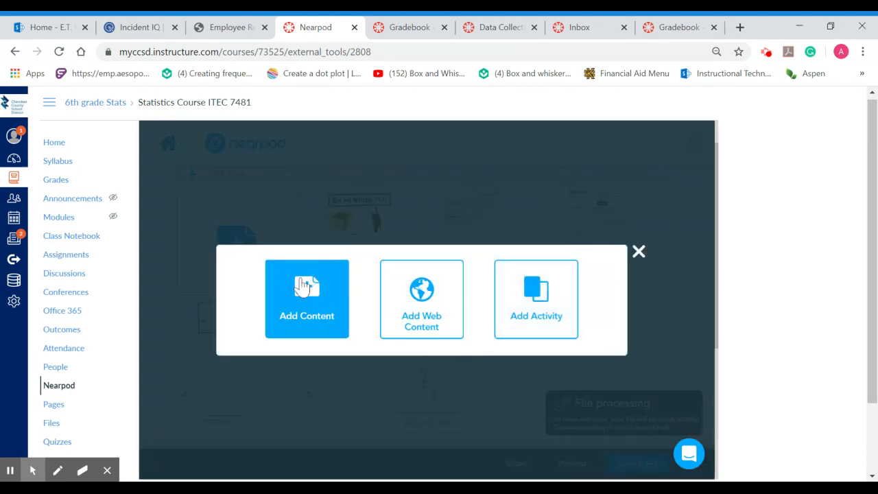
click(323, 299)
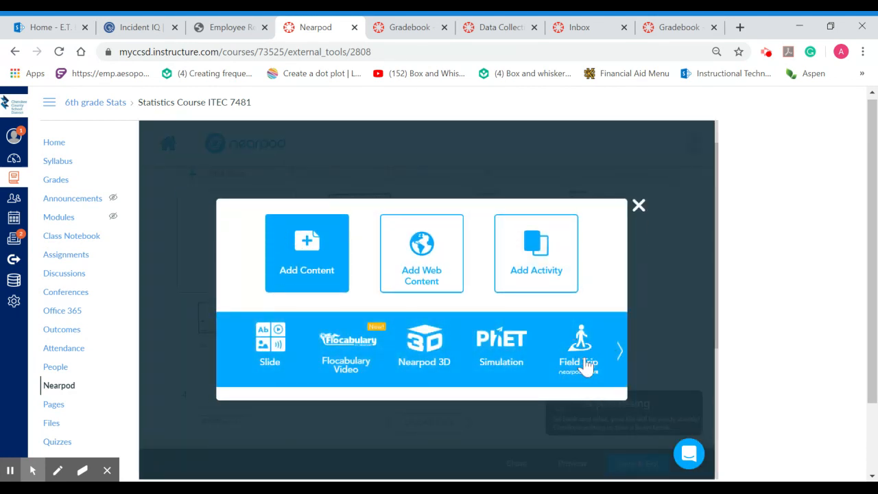
click(620, 352)
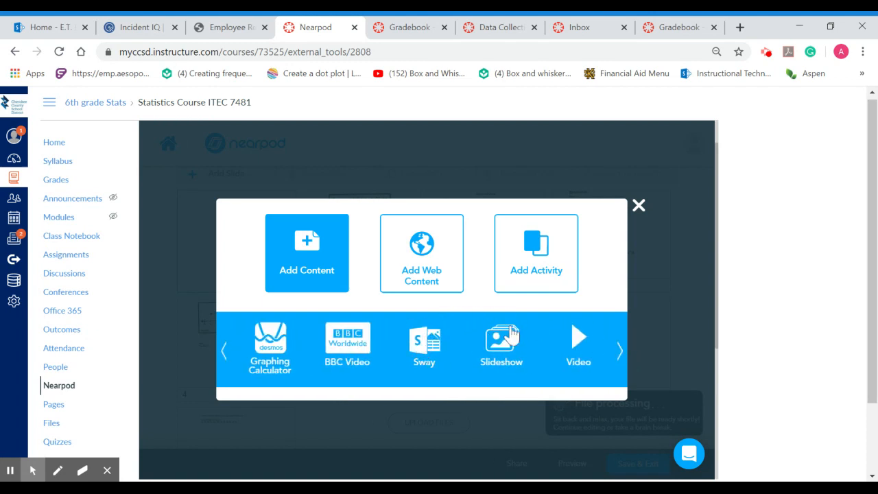
click(621, 352)
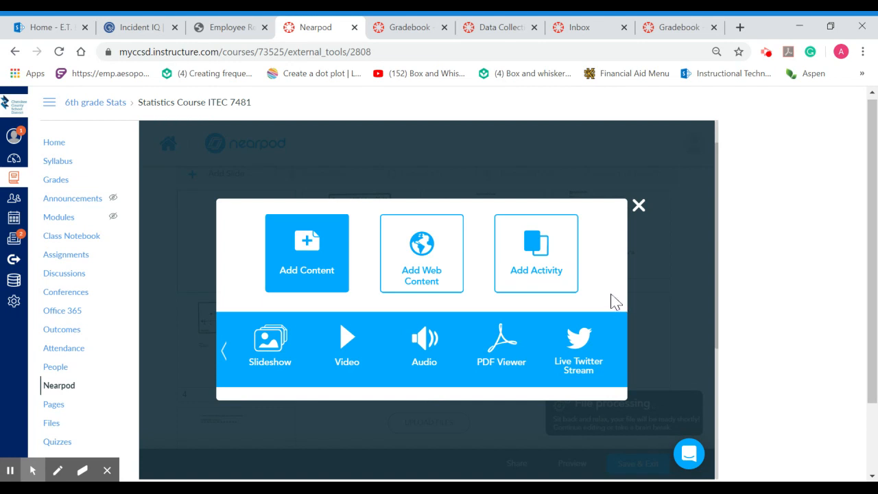
Step: View the web content form for adding a website URL and close it without saving
click(418, 246)
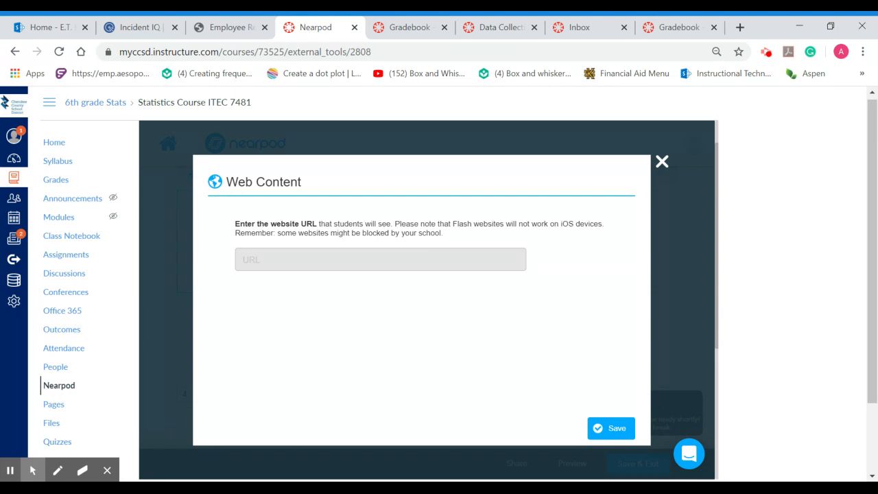
click(350, 263)
click(662, 162)
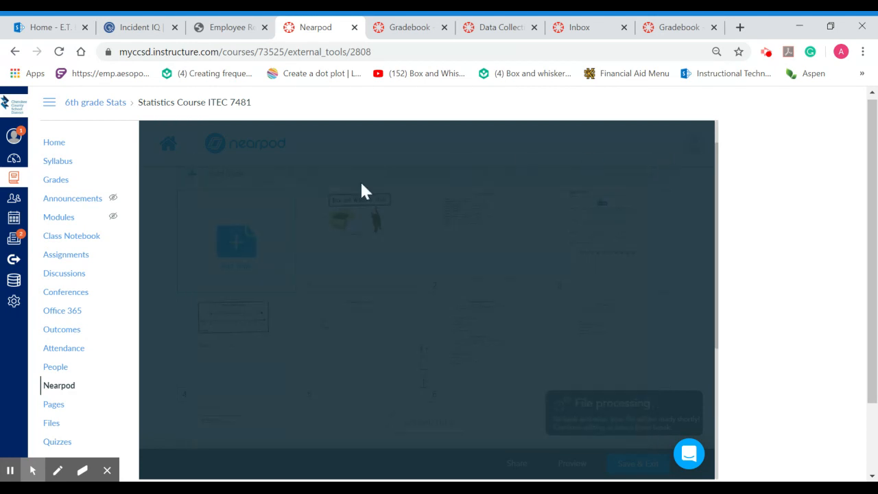
Step: Add a quiz activity and enter its first question as "What is the definition of Quartile 1?"
click(560, 306)
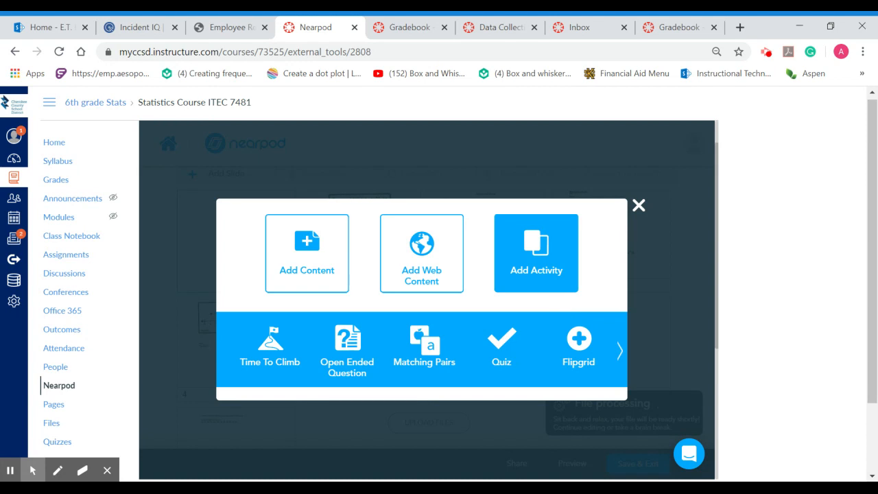
click(492, 363)
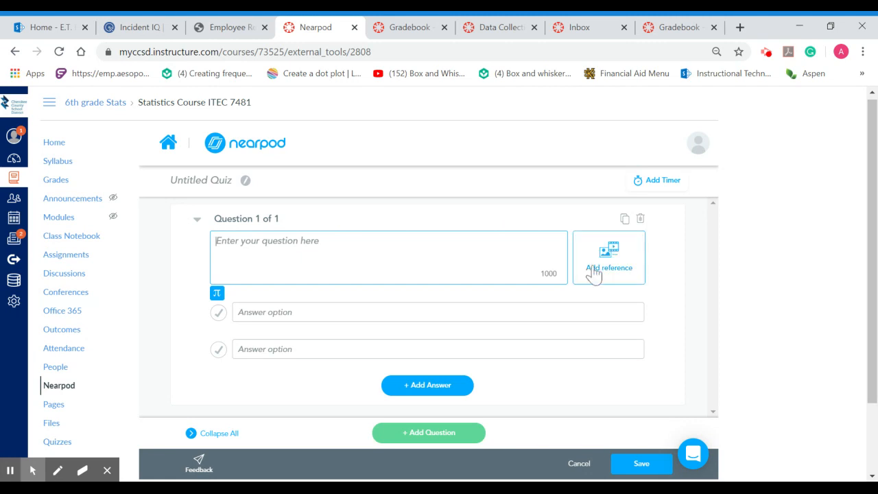
scroll(594, 274, down, 1)
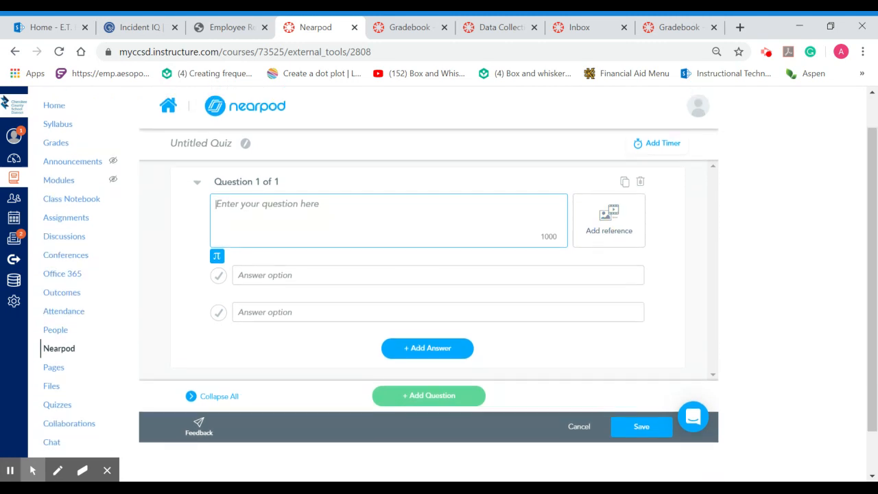
click(371, 225)
text(What )
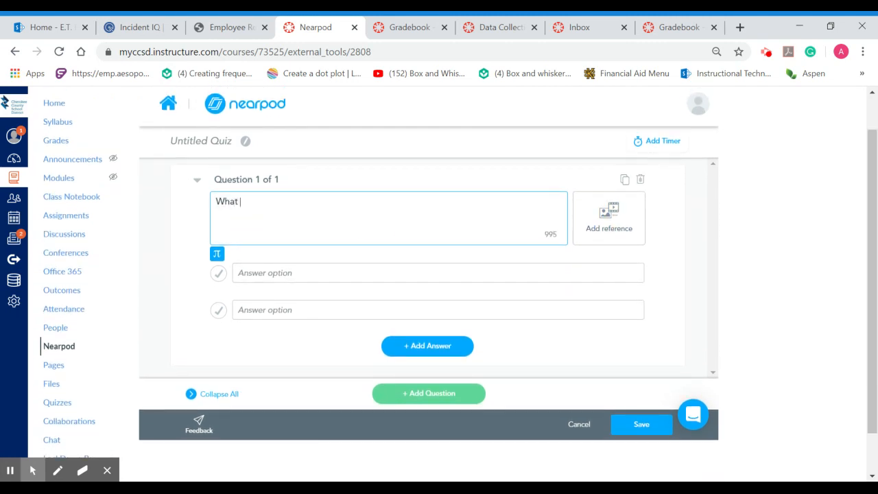
text(is the definiteion)
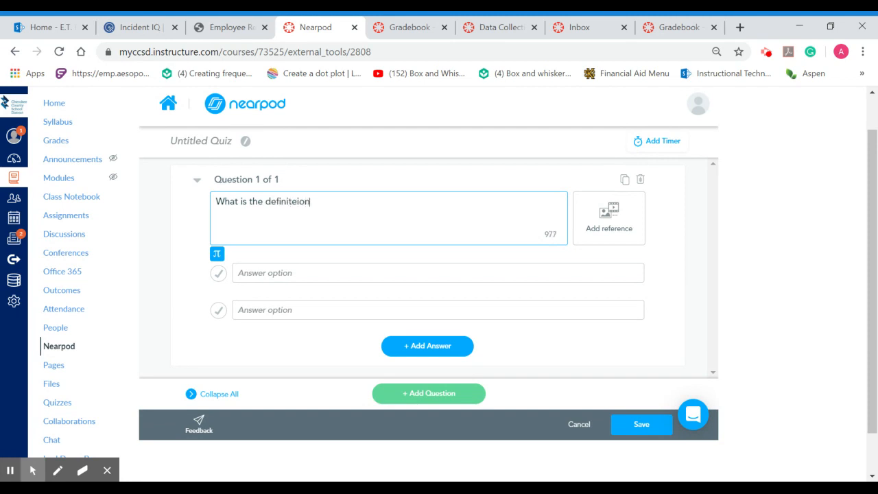
key(BackSpace)
key(BackSpace)
key(BackSpace)
key(BackSpace)
text(ion of Quartile 1?)
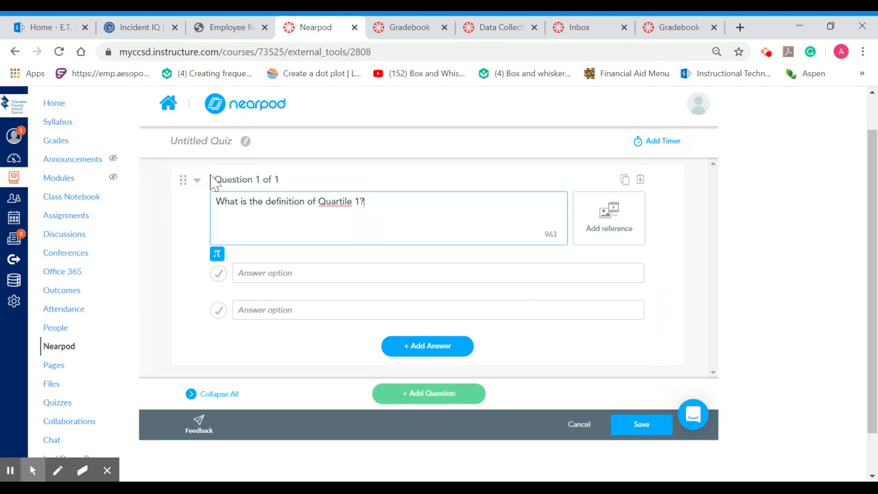
Step: Review the first question's answer options and add a second, blank question to the quiz
scroll(485, 288, down, 1)
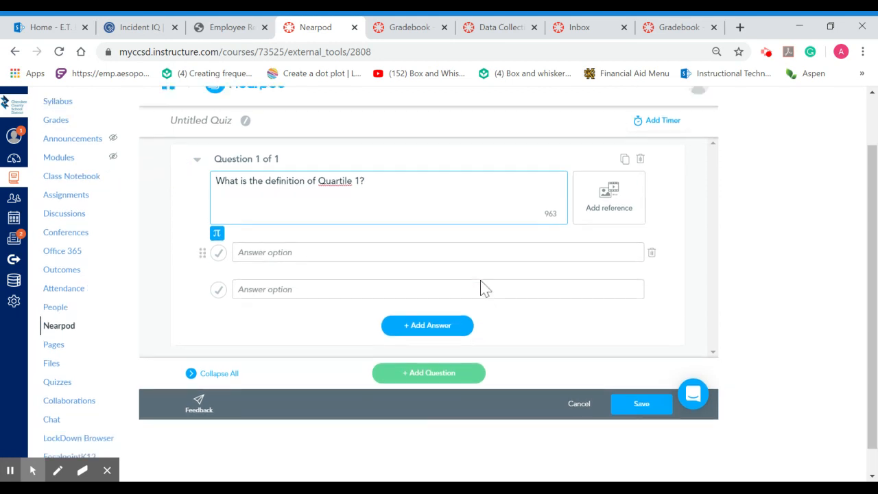
scroll(482, 289, up, 2)
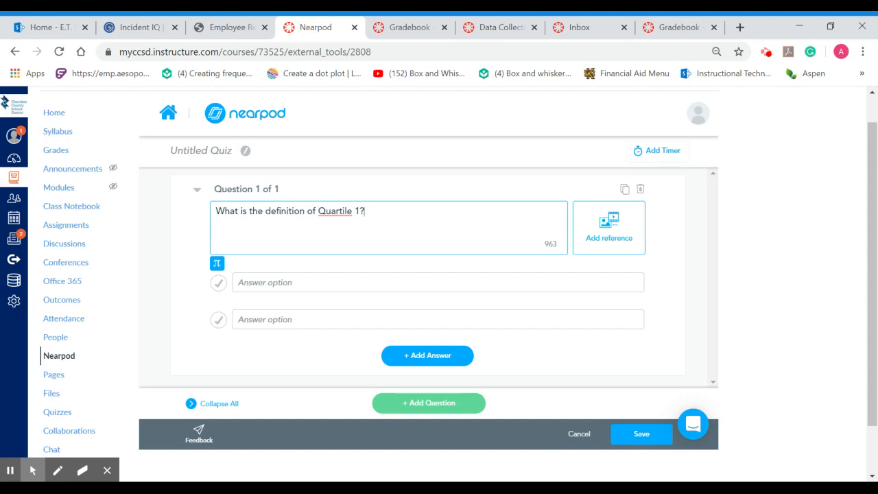
click(432, 404)
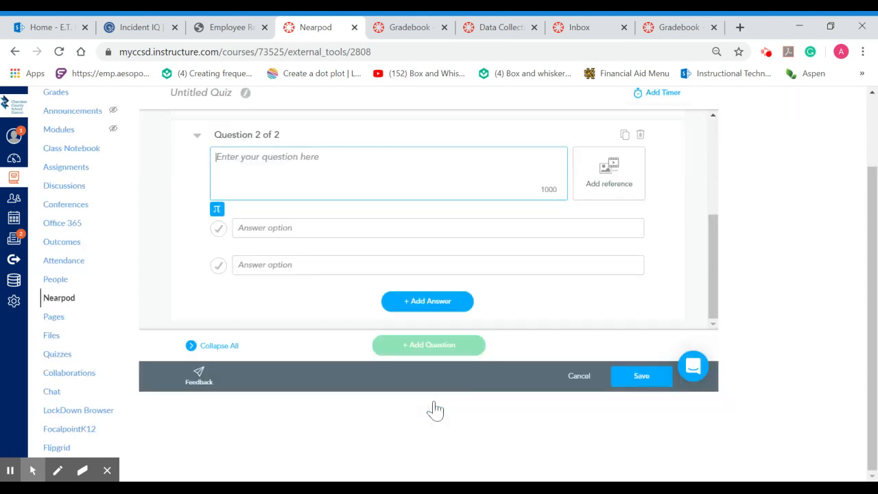
scroll(472, 288, up, 1)
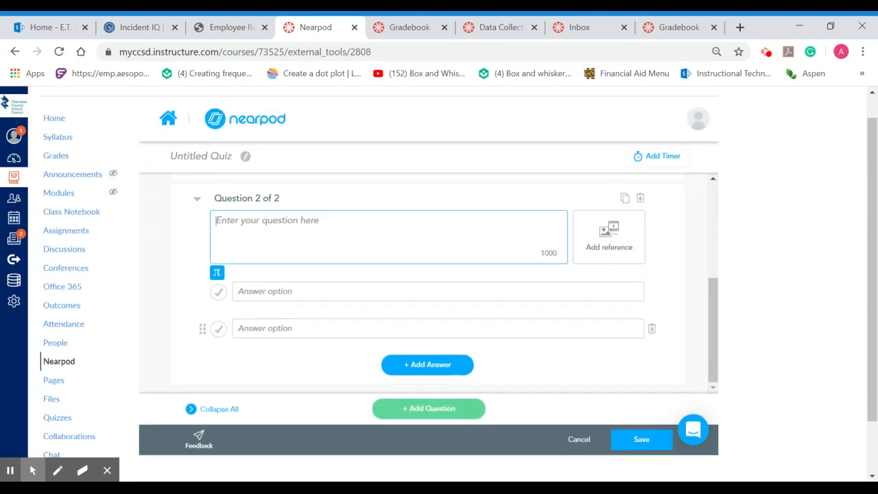
scroll(445, 285, up, 3)
scroll(446, 285, down, 2)
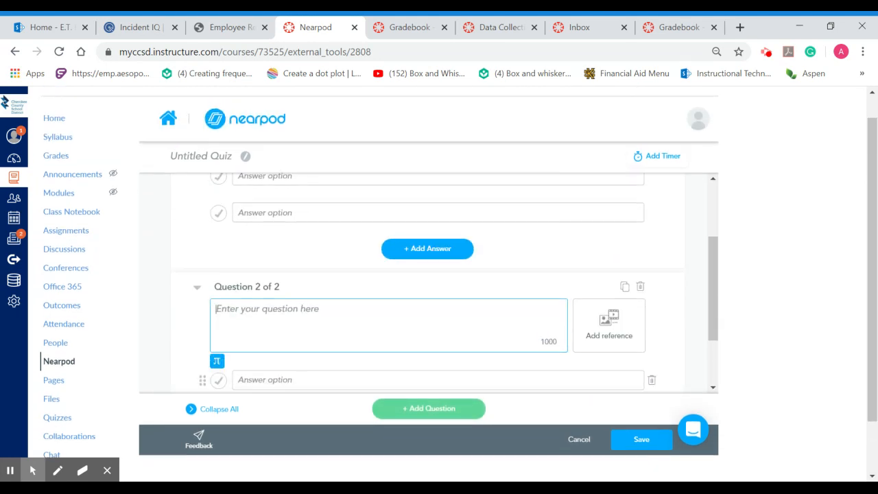
scroll(446, 284, down, 1)
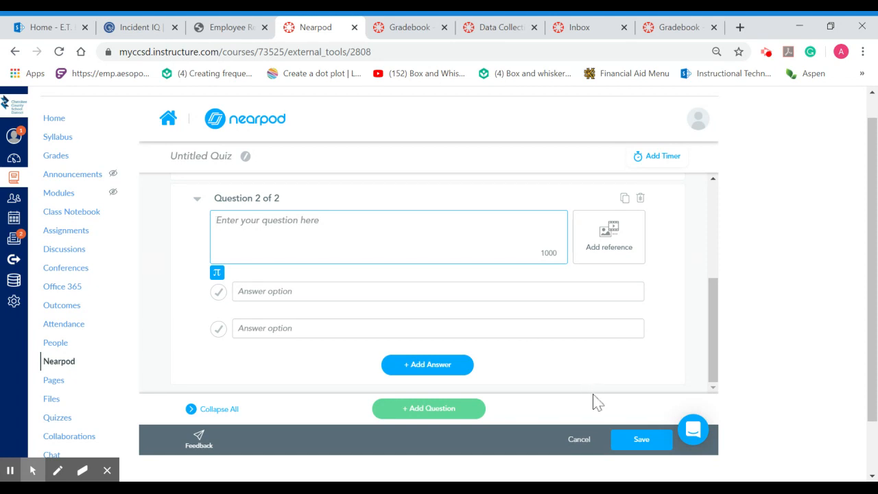
Step: Try to save the incomplete quiz, and cancel its editing with the changes discarded
click(629, 440)
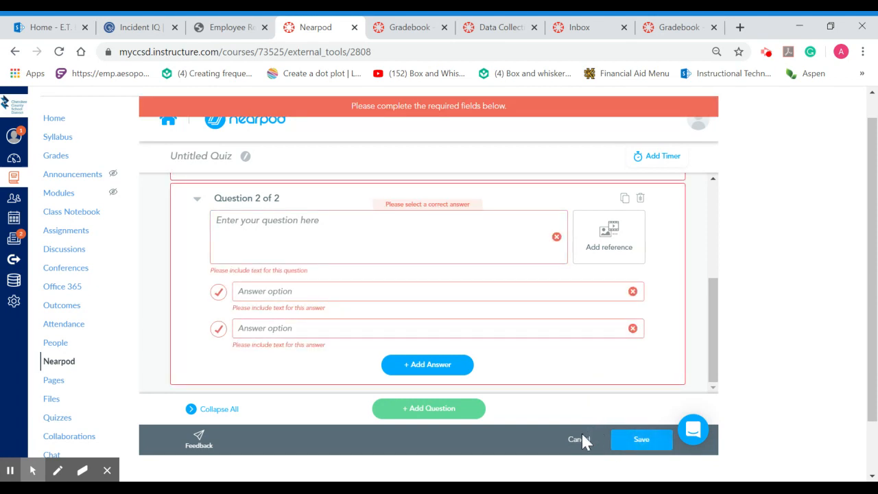
scroll(572, 401, down, 1)
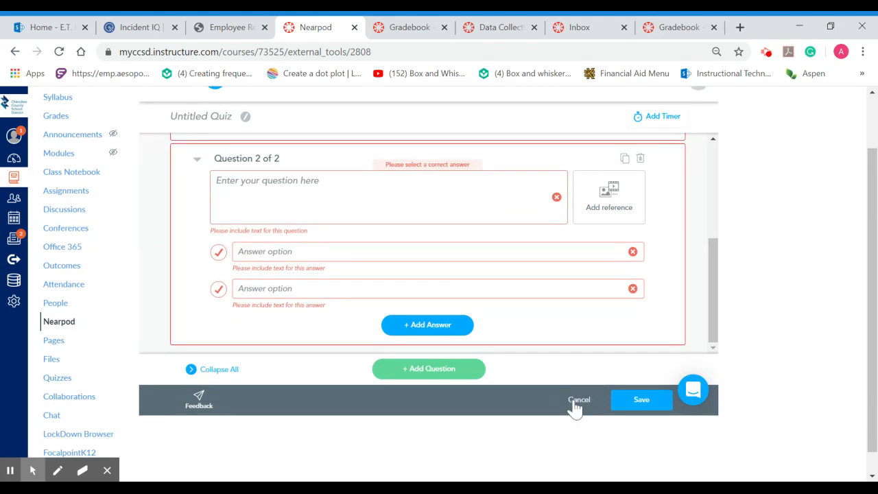
click(576, 403)
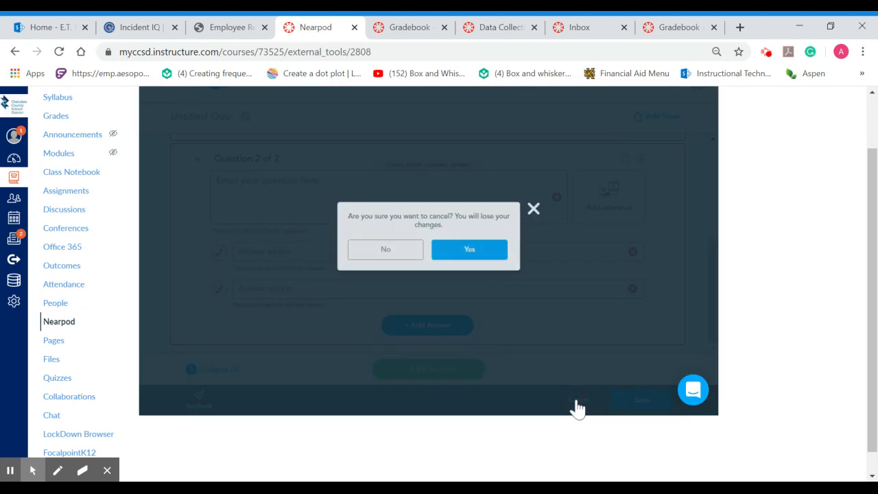
click(447, 251)
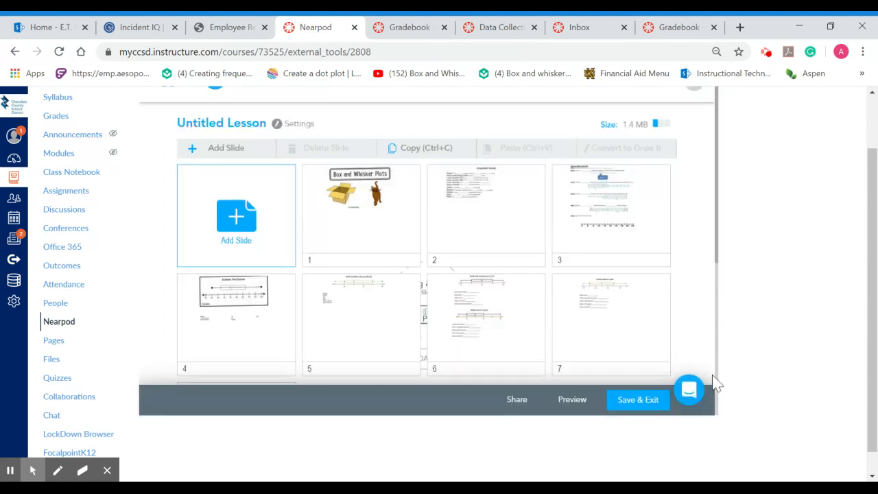
Step: Try to clear the lesson's title in the details form for saving and exiting
click(648, 401)
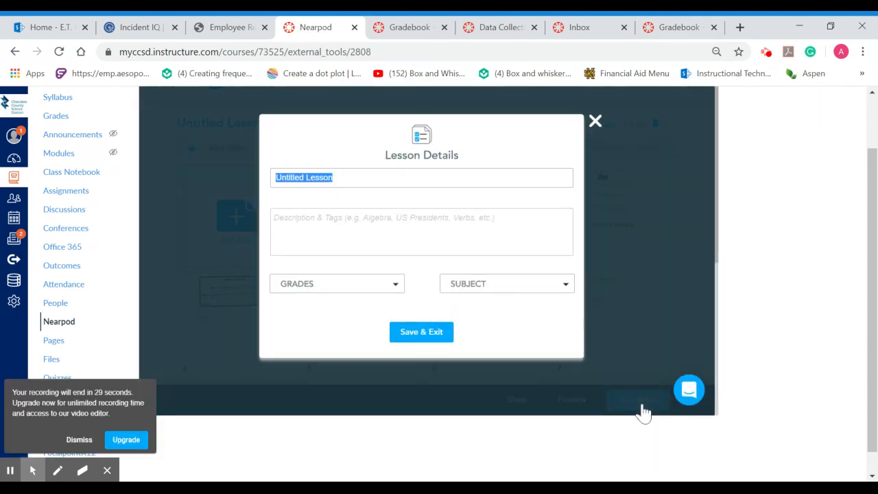
click(400, 191)
key(BackSpace)
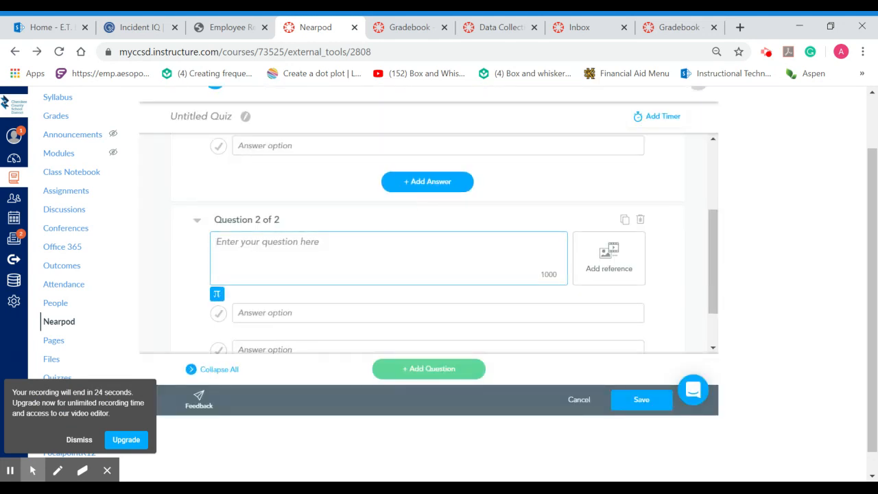
Step: Add a third answer option to the first quiz question and look over the blank second question
click(412, 182)
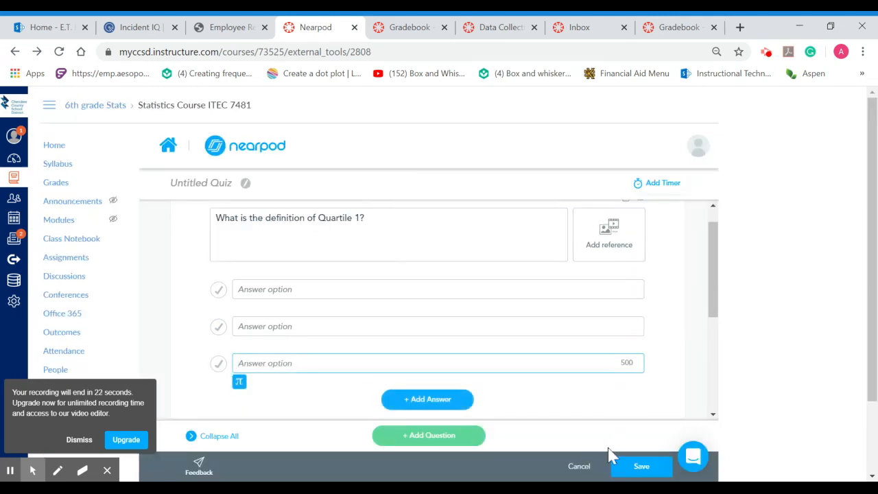
scroll(645, 402, down, 3)
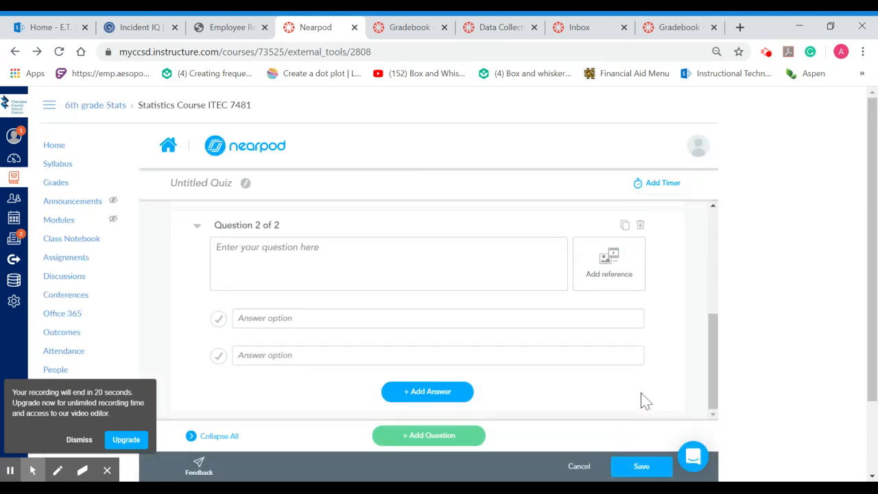
scroll(645, 401, down, 2)
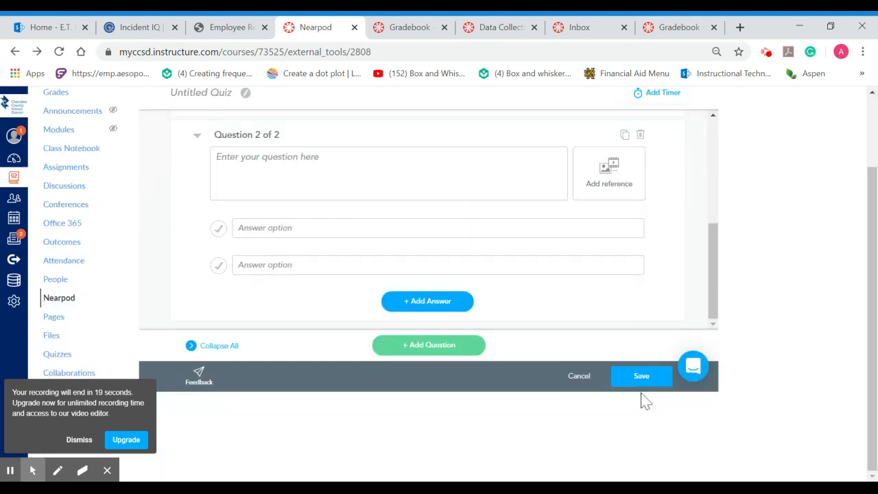
Step: Discard the quiz changes and open the lesson details for saving and exiting the lesson
click(580, 381)
click(471, 228)
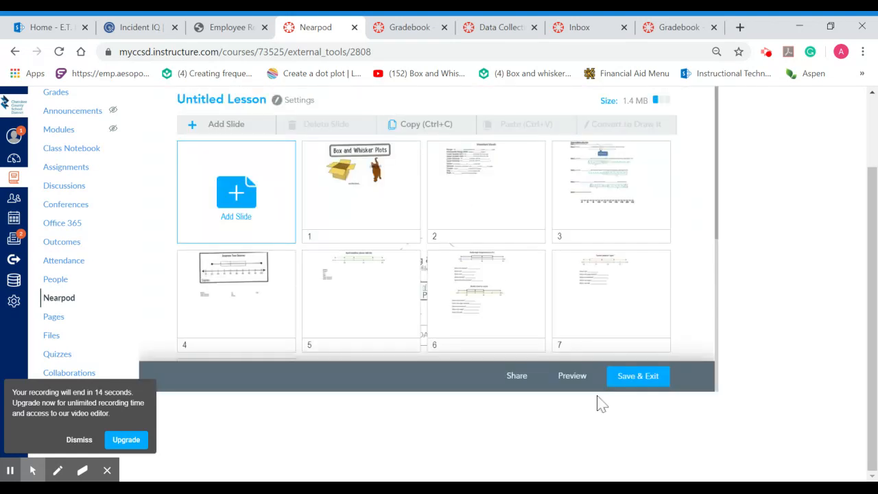
click(639, 381)
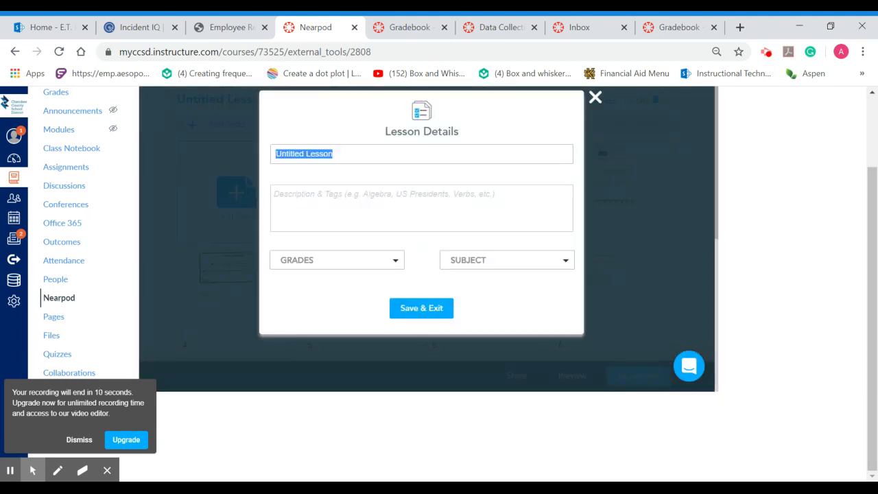